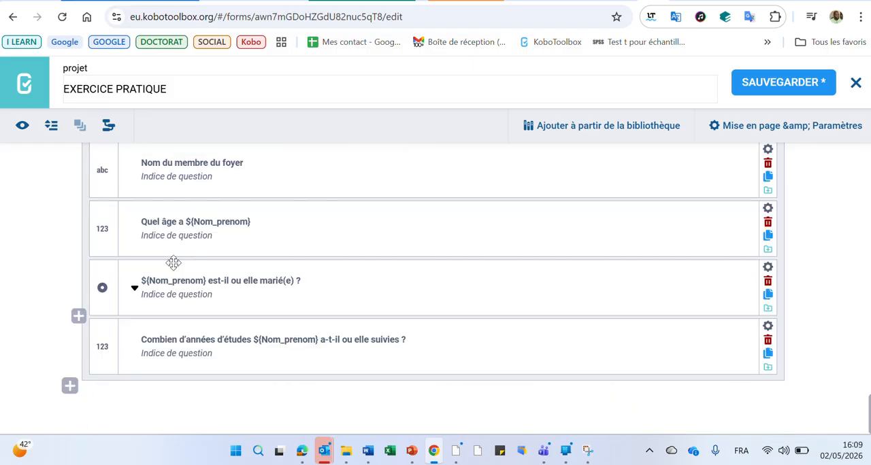
# - Name the two answer options of the question "Êtes-vous membre de la coopérative ?" Oui and Non
pyautogui.write('Oui')
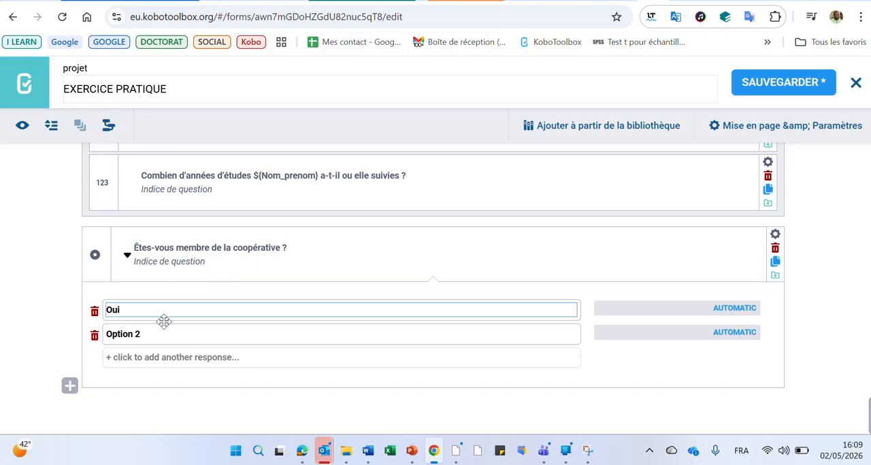
pyautogui.click(166, 334)
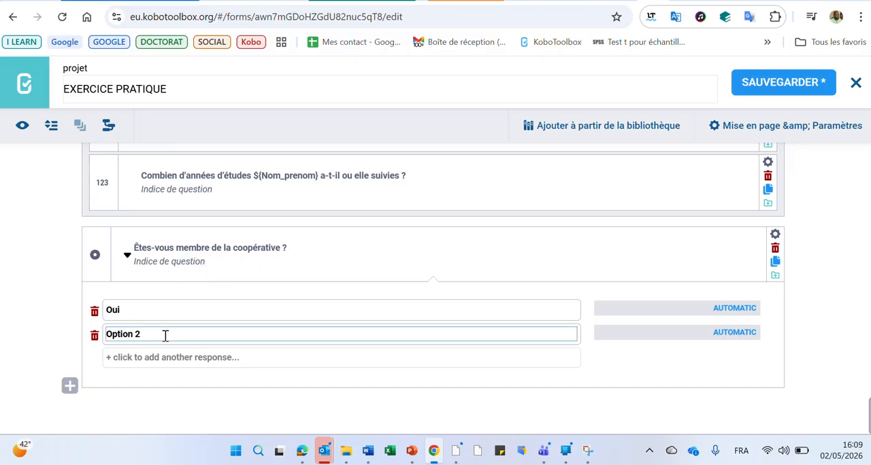
pyautogui.write('Non')
# - Switch to the Word questionnaire, copy the question "Quand avez-vous adhéré ?" from the exercise table, and return to the form
pyautogui.click(367, 451)
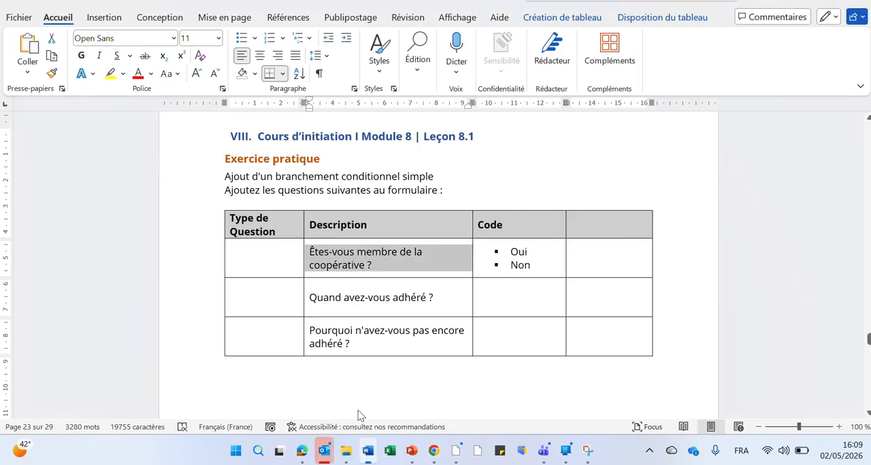
pyautogui.click(305, 300)
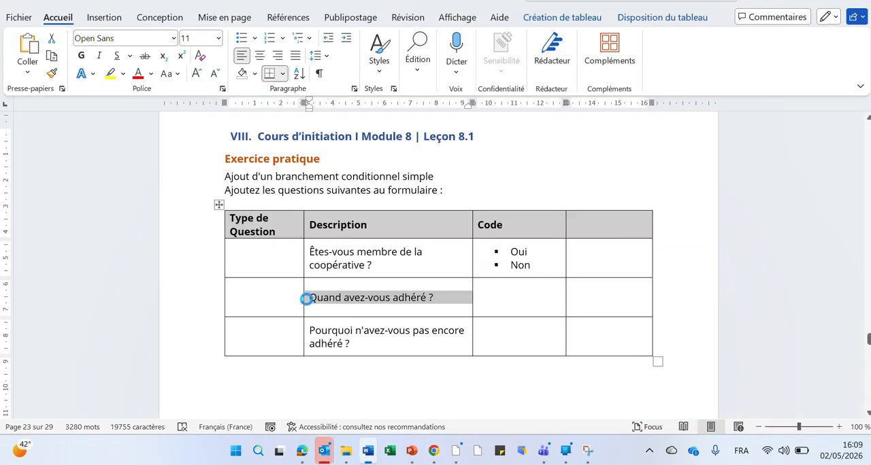
pyautogui.click(367, 451)
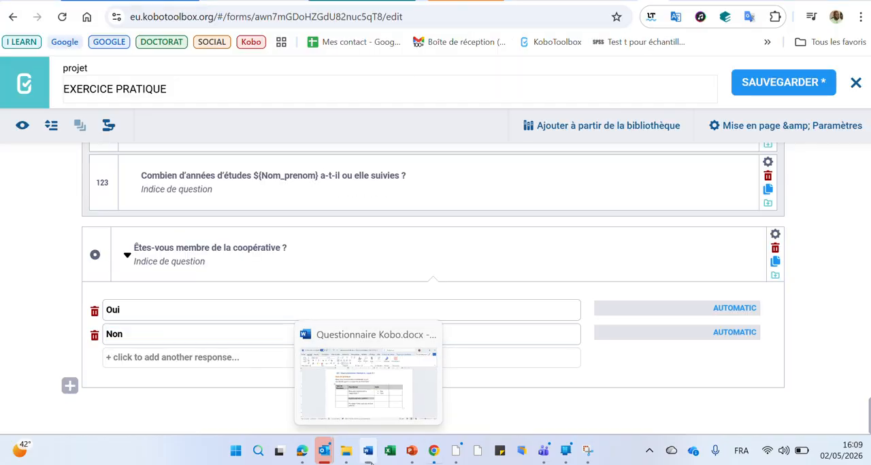
# - Add the question "Quand avez-vous adhéré ?" at the end of the form with the type Date
pyautogui.click(22, 296)
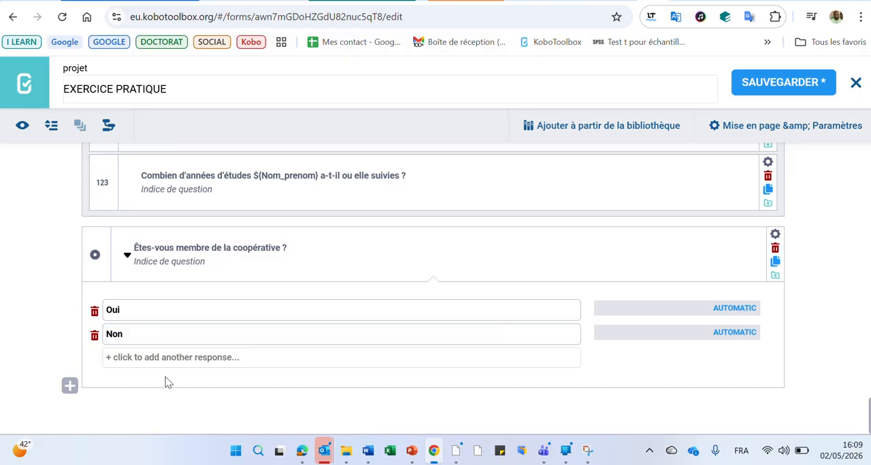
pyautogui.click(69, 386)
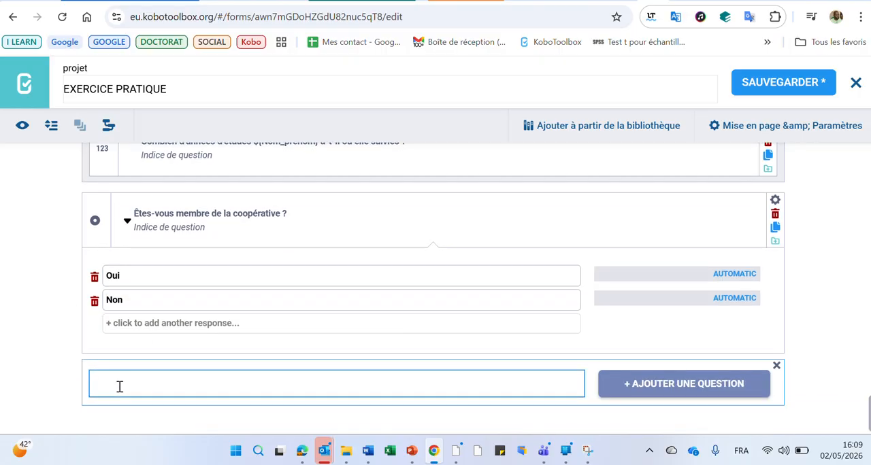
pyautogui.write('Quand avez-vous adhéré ?')
pyautogui.click(642, 388)
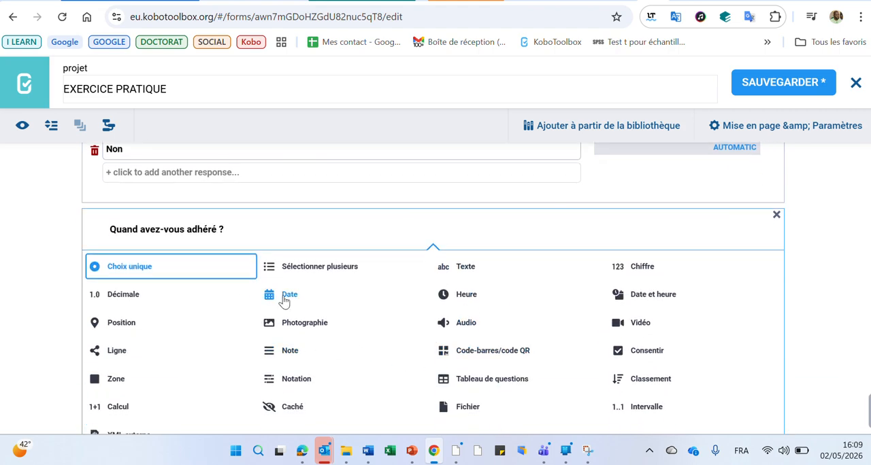
pyautogui.click(284, 302)
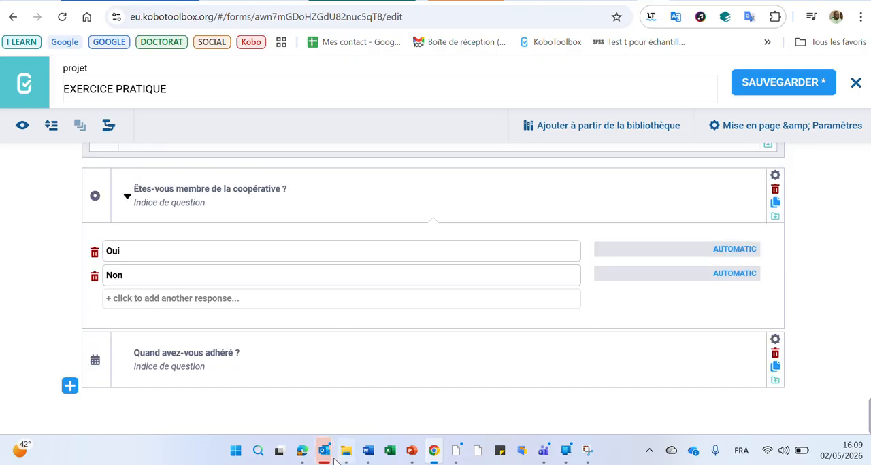
# - Switch to the Word questionnaire, copy the question "Pourquoi n'avez-vous pas encore adhéré ?" from the exercise table, and return to the form
pyautogui.click(373, 456)
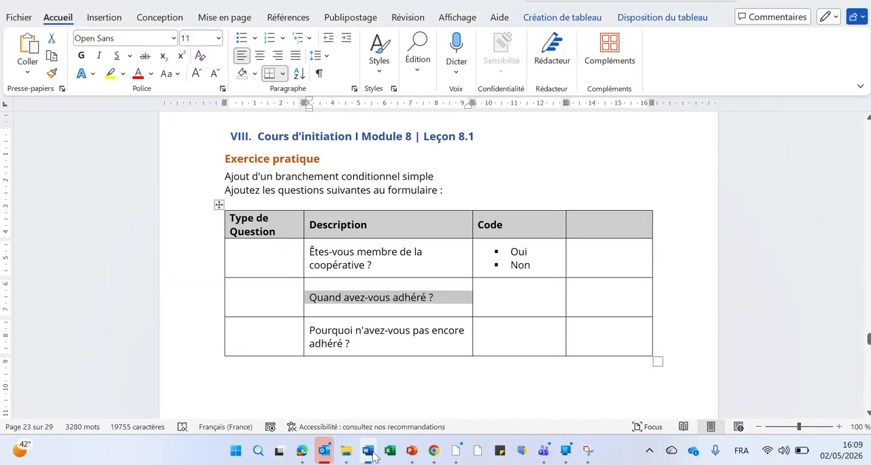
pyautogui.click(304, 331)
pyautogui.hotkey('ctrl', 'c')
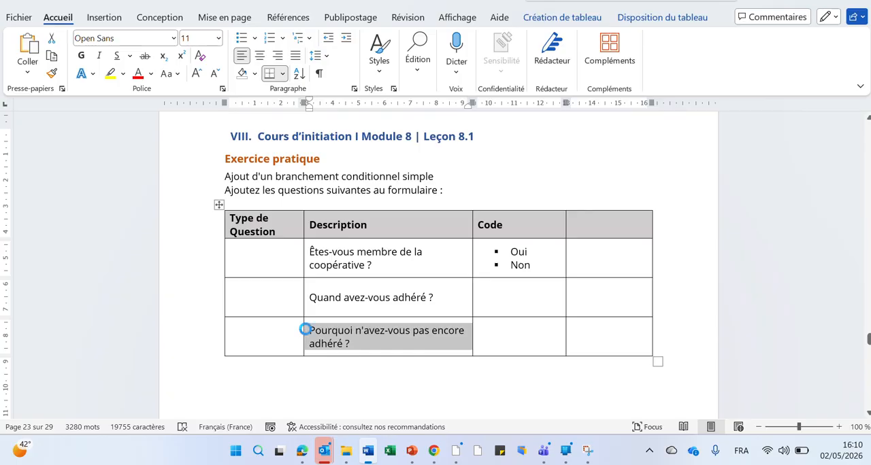
pyautogui.hotkey('alt', 'Tab')
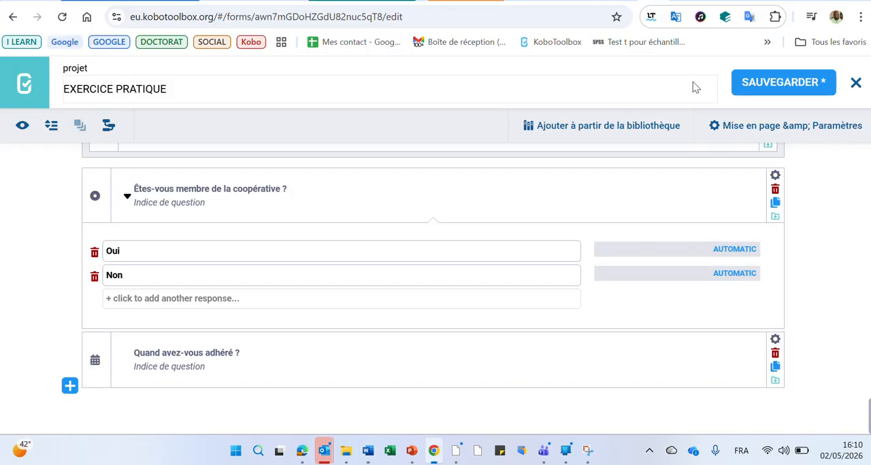
# - Add the question "Pourquoi n'avez-vous pas encore adhéré ?" at the end of the form with the type Texte
pyautogui.click(71, 388)
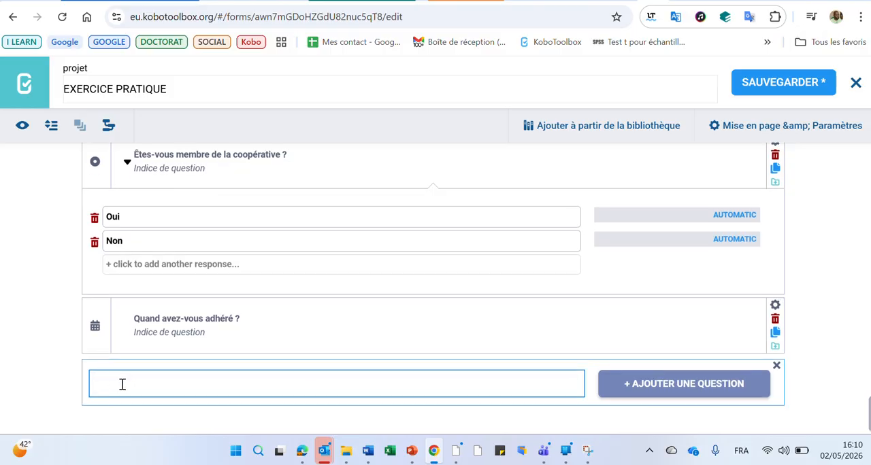
pyautogui.hotkey('ctrl', 'v')
pyautogui.click(612, 386)
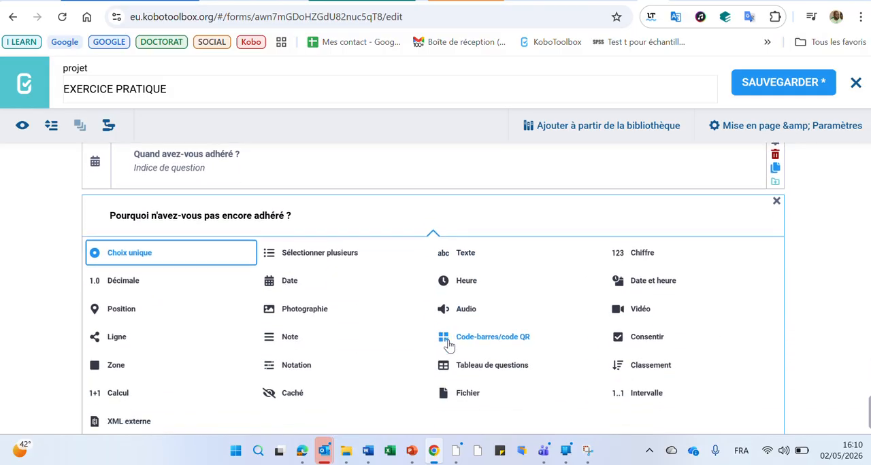
pyautogui.click(473, 216)
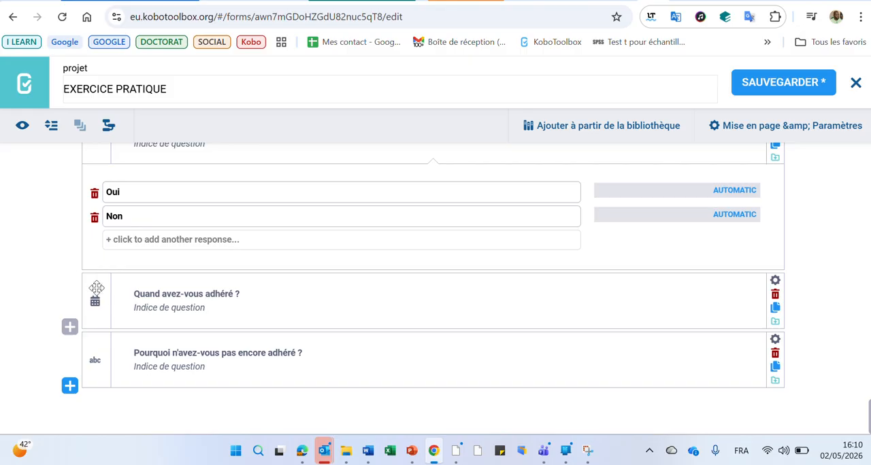
# - Open the conditional branching settings (Branchement conditionnel) of the question "Quand avez-vous adhéré ?"
pyautogui.scroll(1, 30, 257)
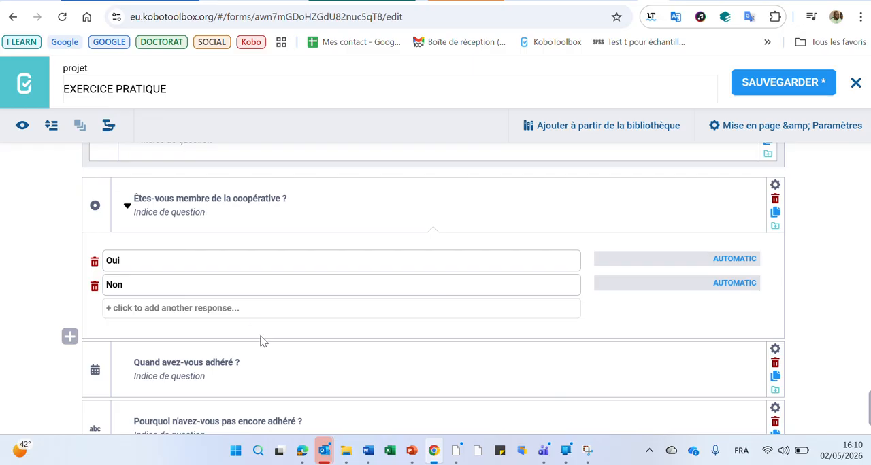
pyautogui.click(774, 352)
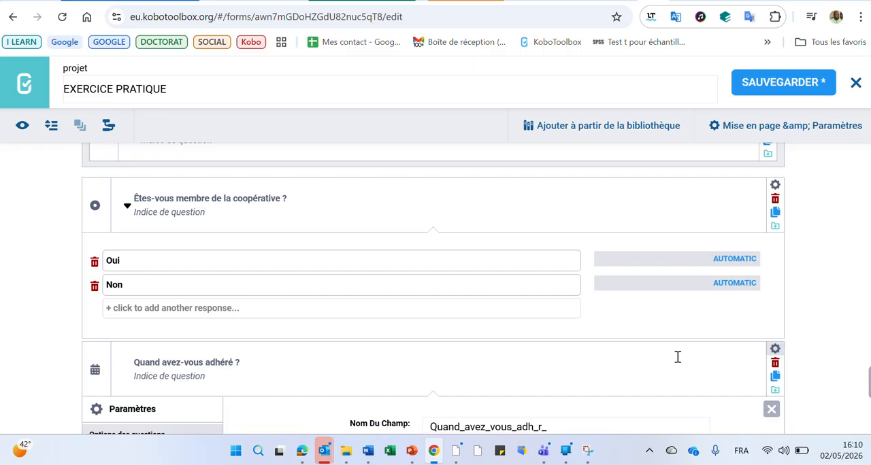
pyautogui.scroll(-3, 350, 307)
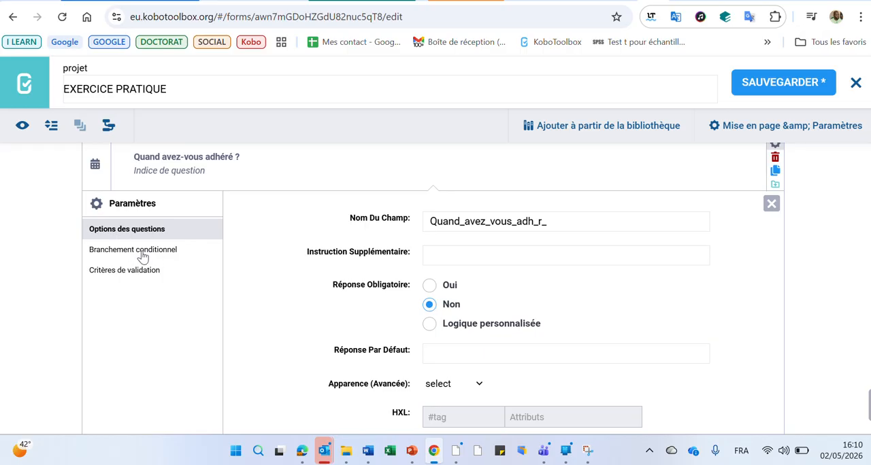
pyautogui.click(142, 255)
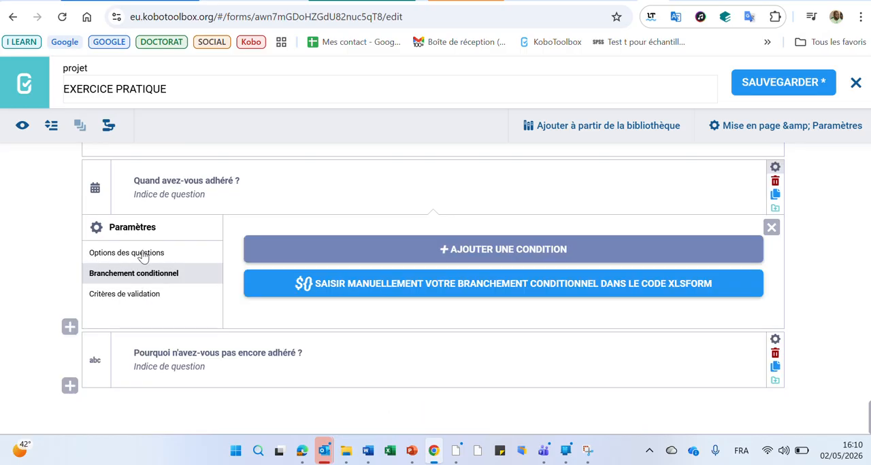
# - Add a display condition to "Quand avez-vous adhéré ?" based on the question "Êtes-vous membre de la coopérative ?"
pyautogui.click(498, 250)
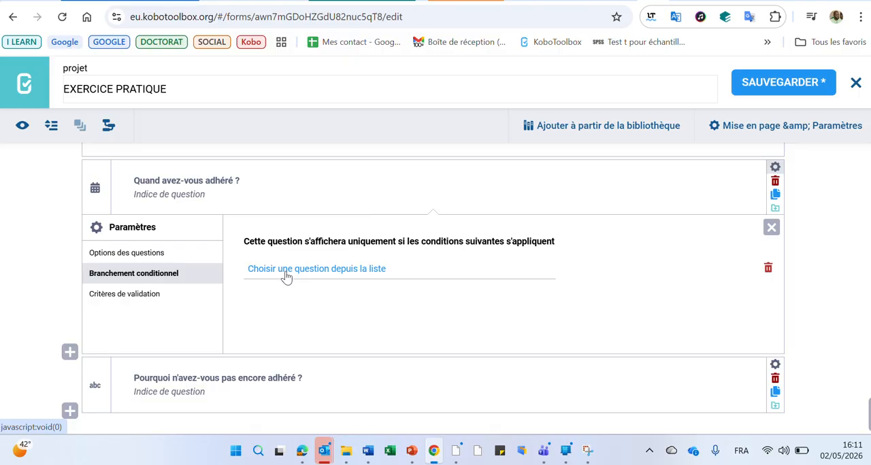
pyautogui.click(344, 274)
pyautogui.scroll(-10, 370, 333)
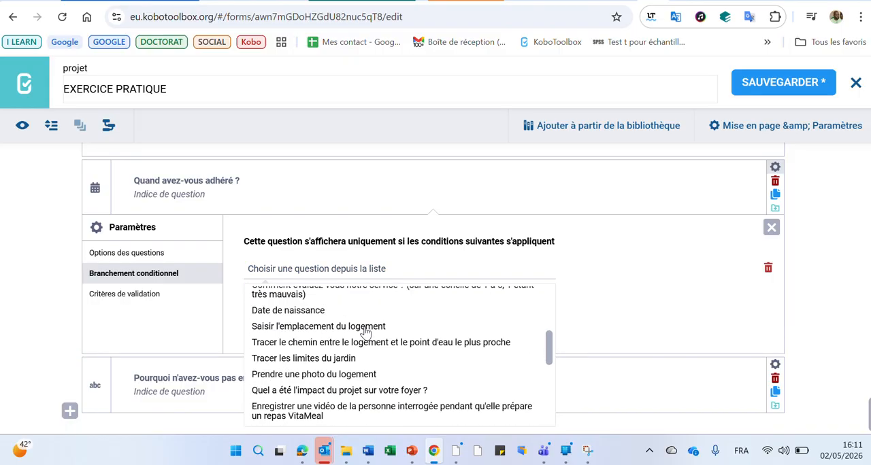
pyautogui.scroll(10, 364, 337)
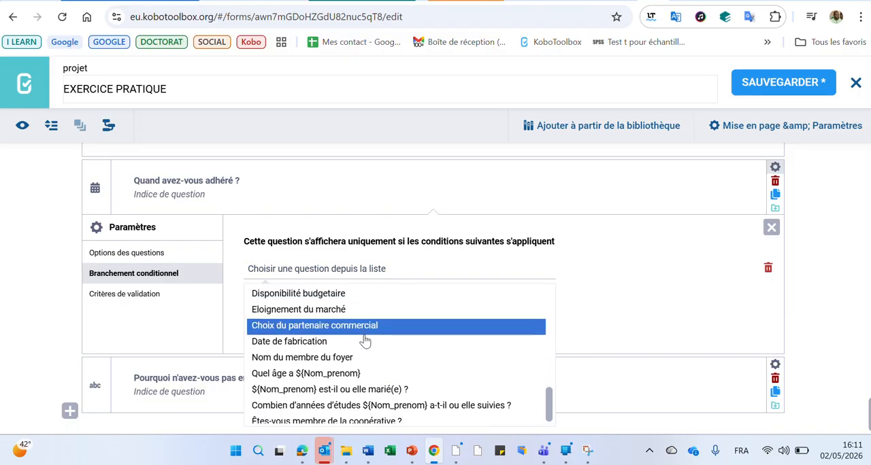
pyautogui.scroll(-10, 365, 326)
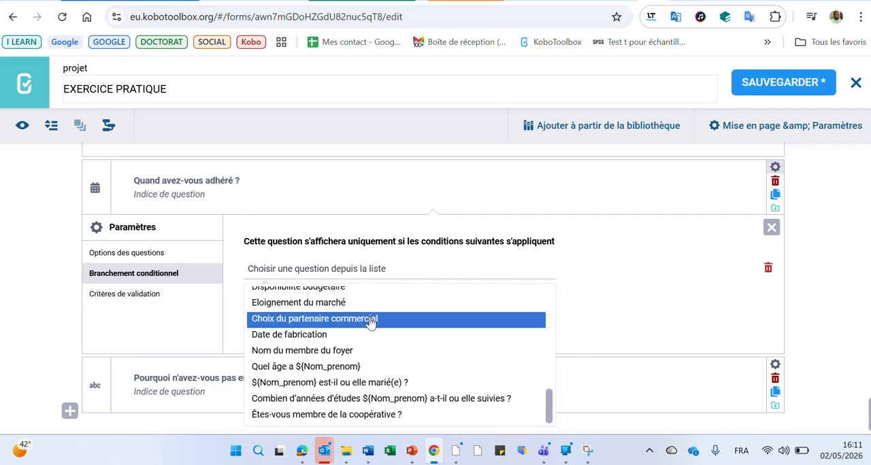
pyautogui.click(358, 418)
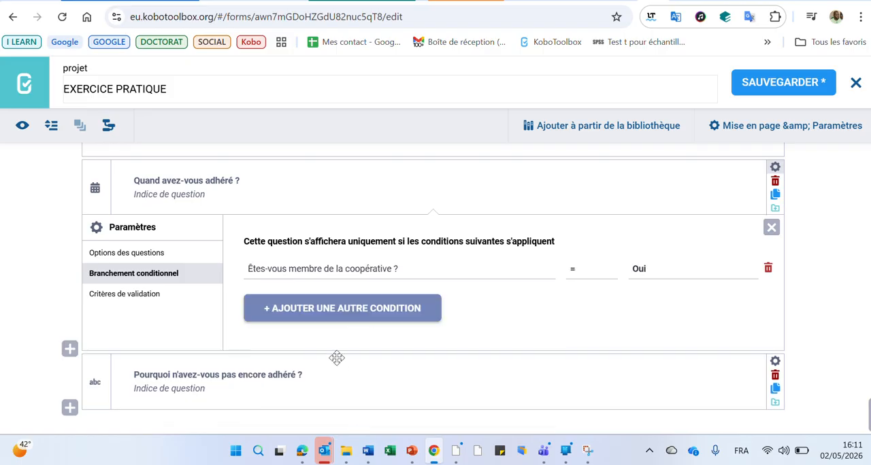
# - Try the operator "pas (!=)" in the condition on cooperative membership and set it back to "(=)"
pyautogui.click(579, 271)
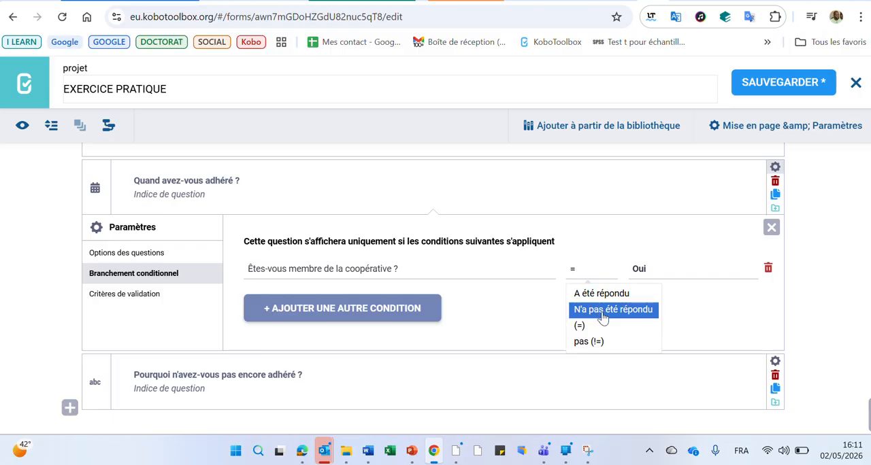
pyautogui.click(601, 330)
pyautogui.click(590, 272)
pyautogui.click(598, 341)
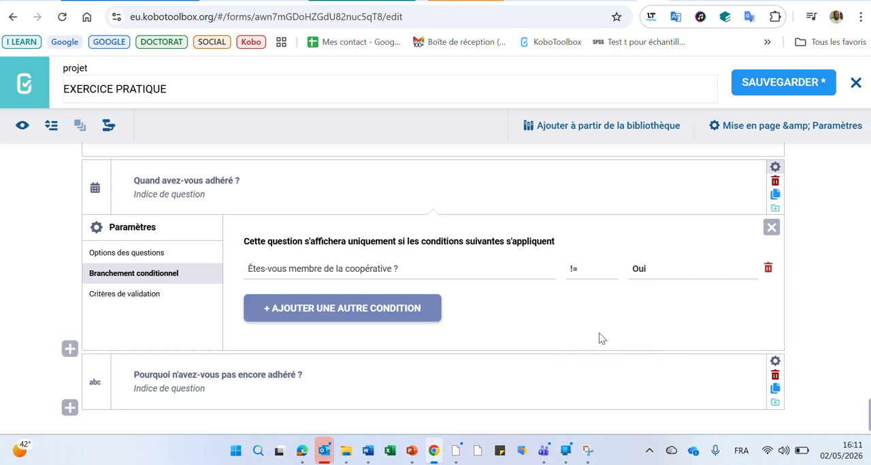
pyautogui.click(592, 269)
pyautogui.click(591, 273)
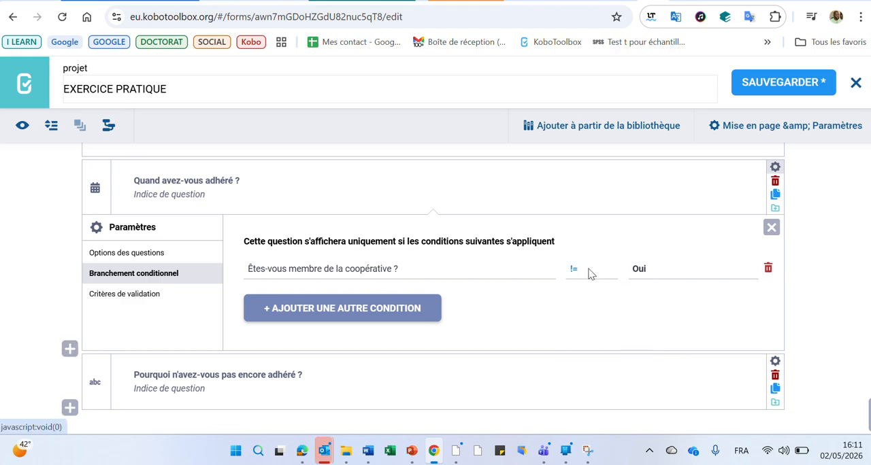
pyautogui.click(591, 273)
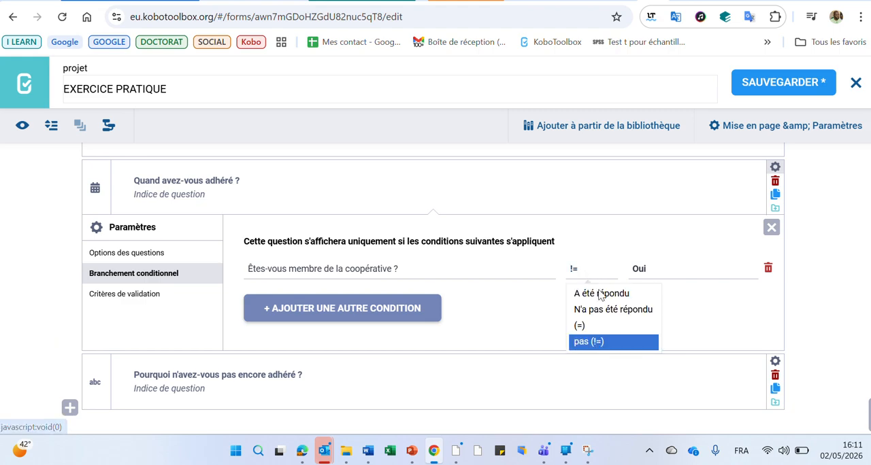
pyautogui.click(610, 331)
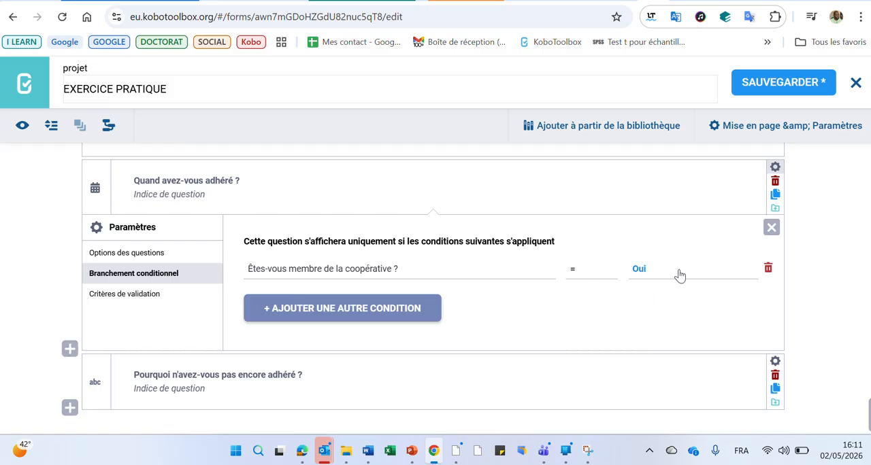
# - Keep Oui as the condition's required answer, save the form and close the question's settings
pyautogui.click(678, 273)
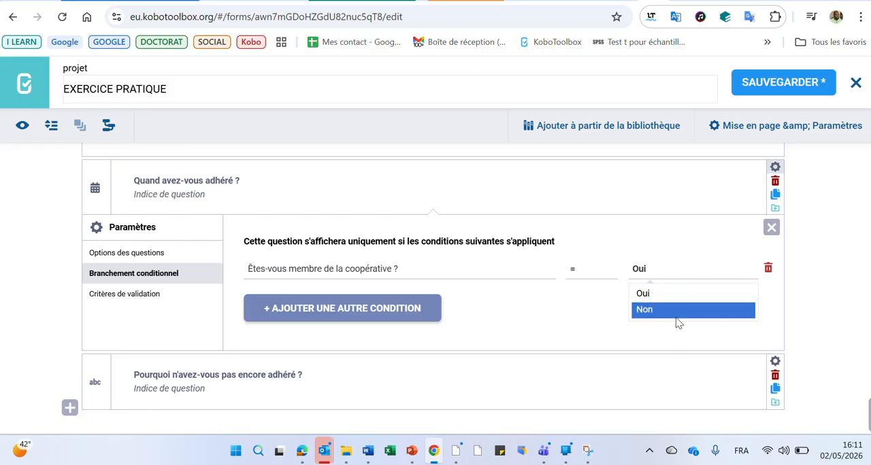
pyautogui.click(677, 272)
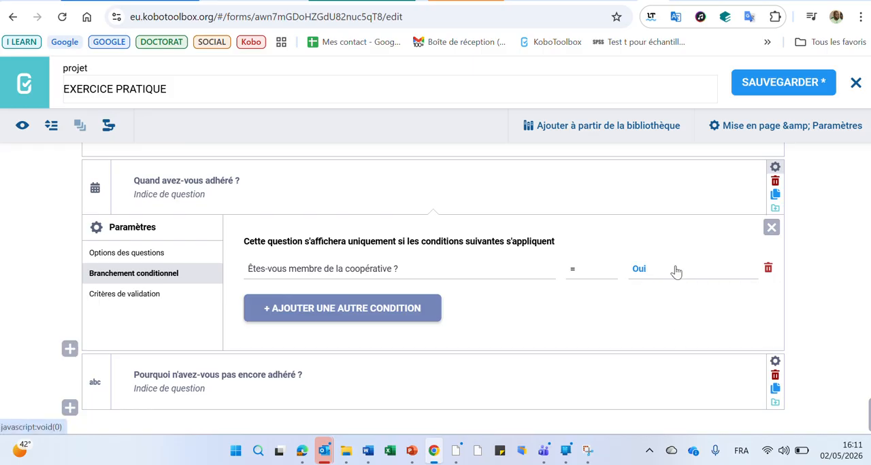
pyautogui.click(774, 89)
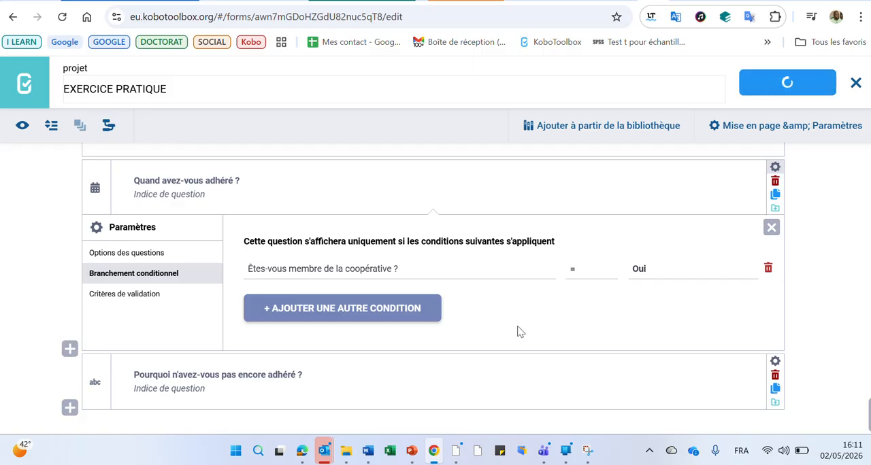
pyautogui.click(771, 228)
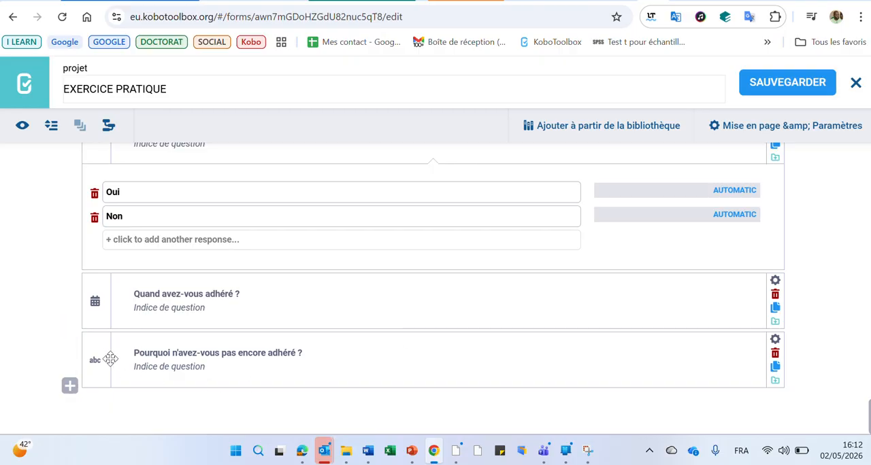
pyautogui.scroll(1, 109, 347)
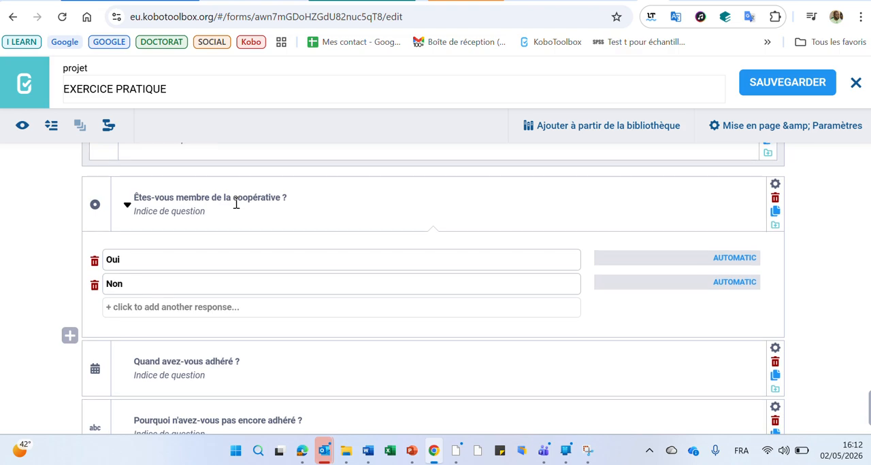
pyautogui.scroll(-1, 236, 202)
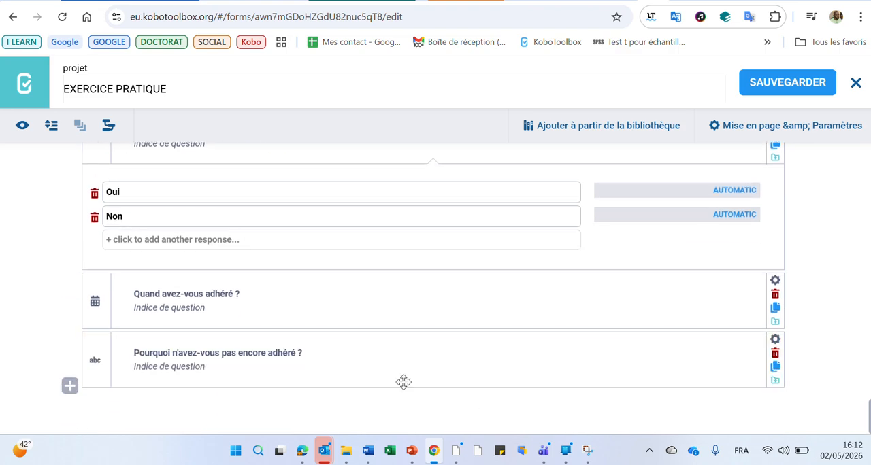
# - Open the conditional branching settings (Branchement conditionnel) of the question "Pourquoi n'avez-vous pas encore adhéré ?"
pyautogui.click(774, 341)
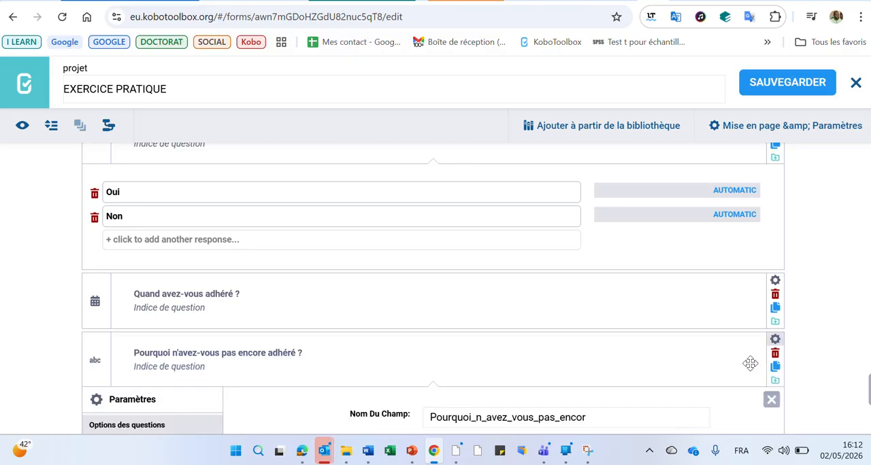
pyautogui.scroll(-2, 425, 369)
pyautogui.click(155, 312)
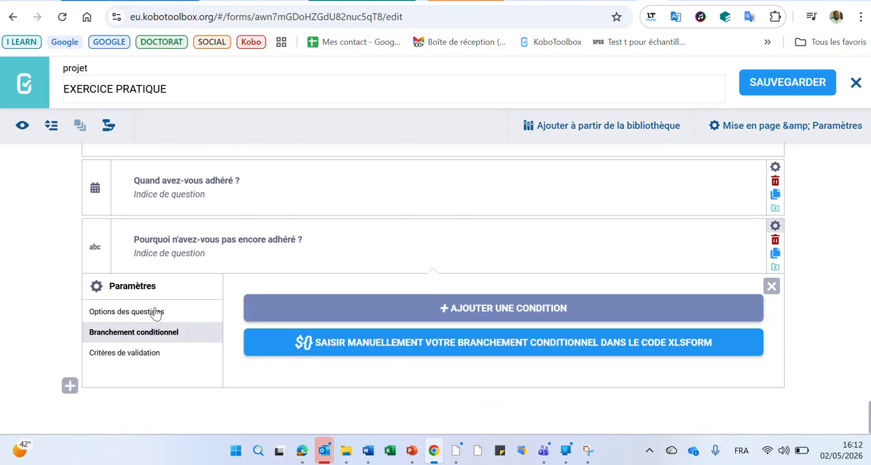
# - Add a display condition to "Pourquoi n'avez-vous pas encore adhéré ?" based on the question "Êtes-vous membre de la coopérative ?"
pyautogui.click(494, 312)
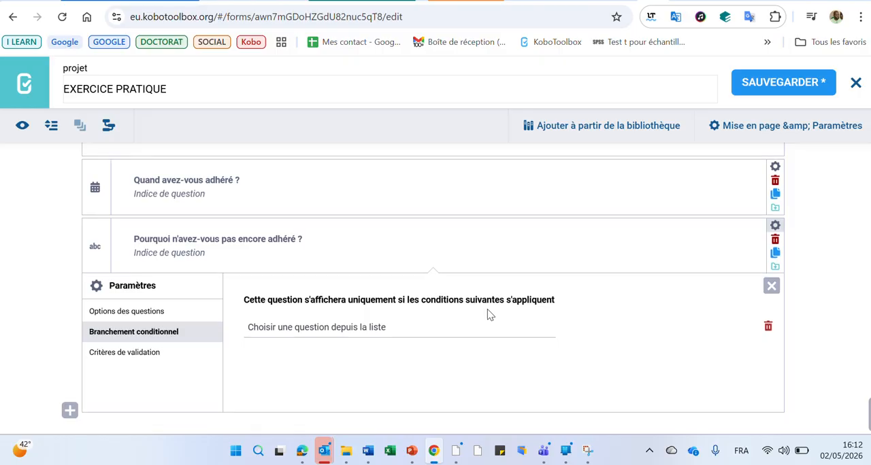
pyautogui.scroll(-1, 489, 314)
pyautogui.click(369, 307)
pyautogui.scroll(-3, 371, 292)
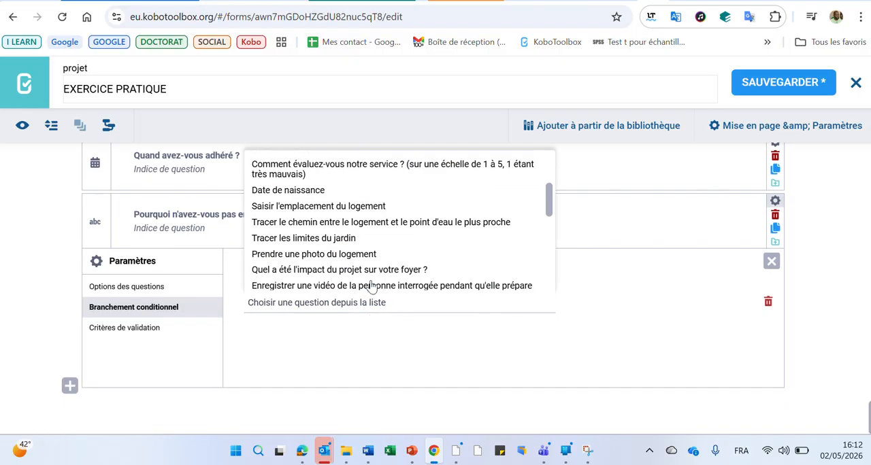
pyautogui.scroll(-3, 370, 286)
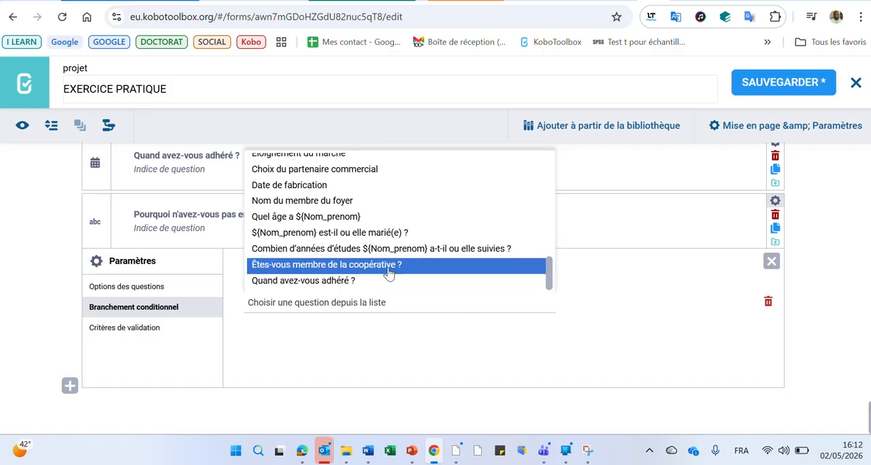
pyautogui.click(389, 270)
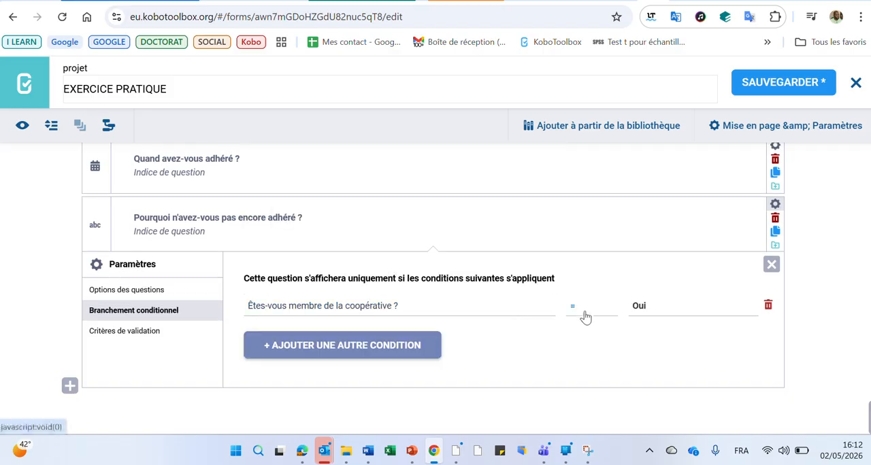
# - Set the condition's required answer to Non and save the form
pyautogui.click(661, 314)
pyautogui.click(657, 348)
pyautogui.click(782, 84)
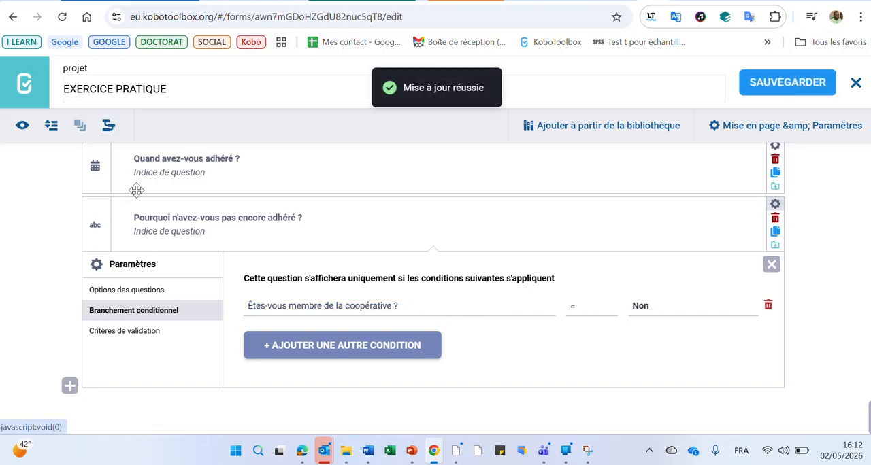
# - Open the form preview at the question "Êtes-vous membre de la coopérative ?" near the end of the form
pyautogui.click(22, 127)
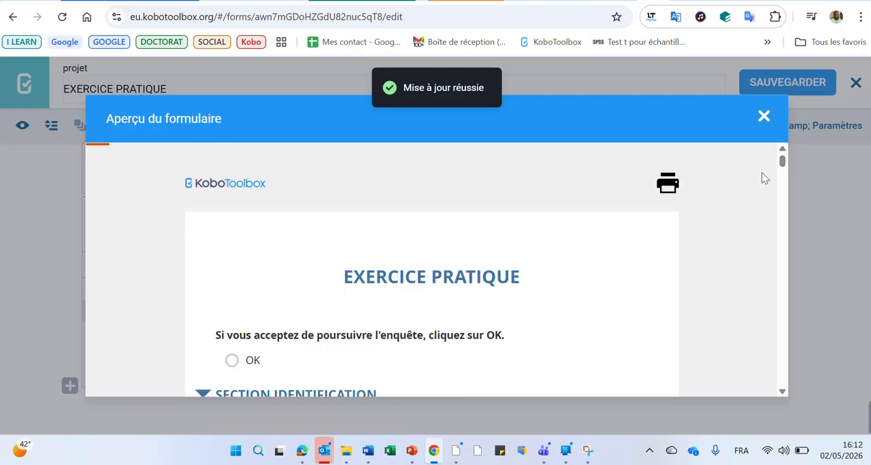
pyautogui.moveTo(782, 161); pyautogui.dragTo(792, 415)
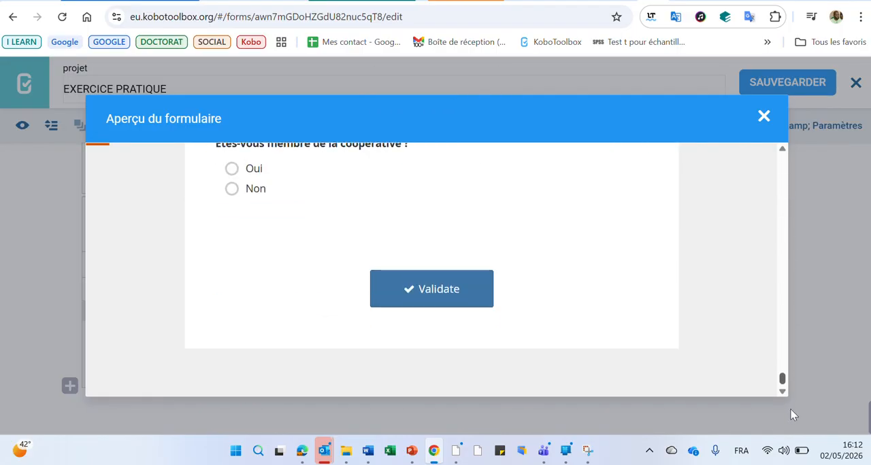
pyautogui.scroll(2, 676, 323)
pyautogui.scroll(-1, 677, 322)
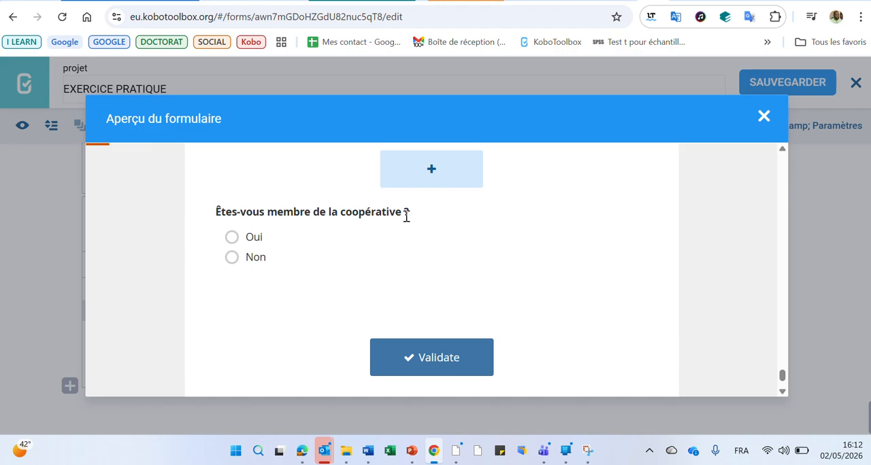
# - Test the branching in the preview by answering Oui with joining date 2026-05-02 and switching to Non, and close the preview
pyautogui.click(232, 237)
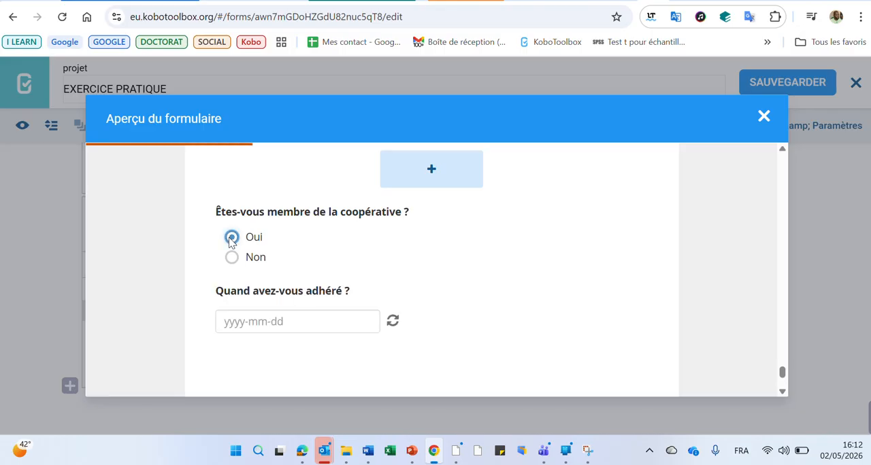
pyautogui.click(304, 323)
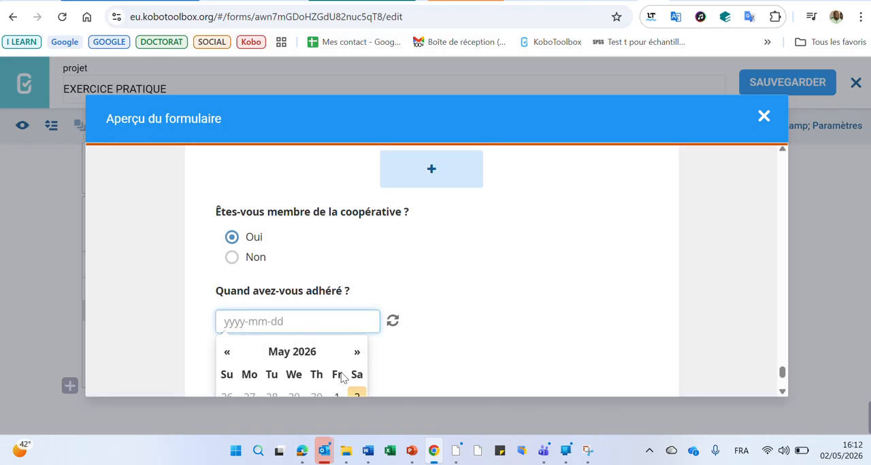
pyautogui.click(357, 395)
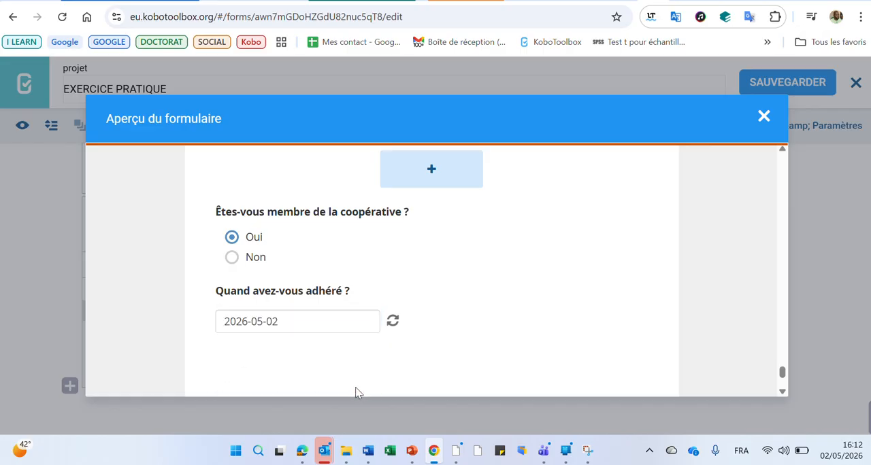
pyautogui.click(236, 258)
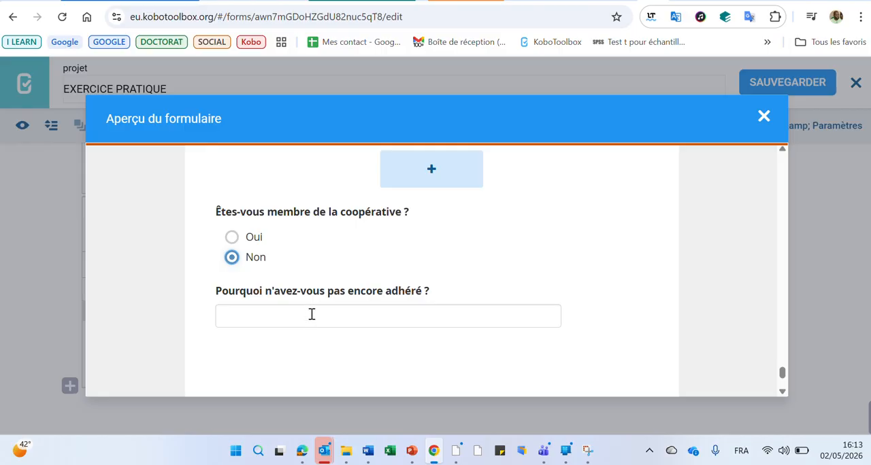
pyautogui.click(763, 119)
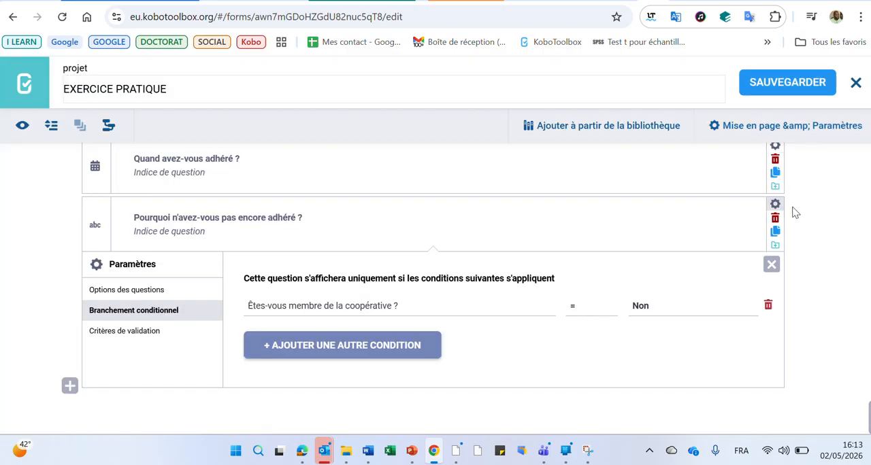